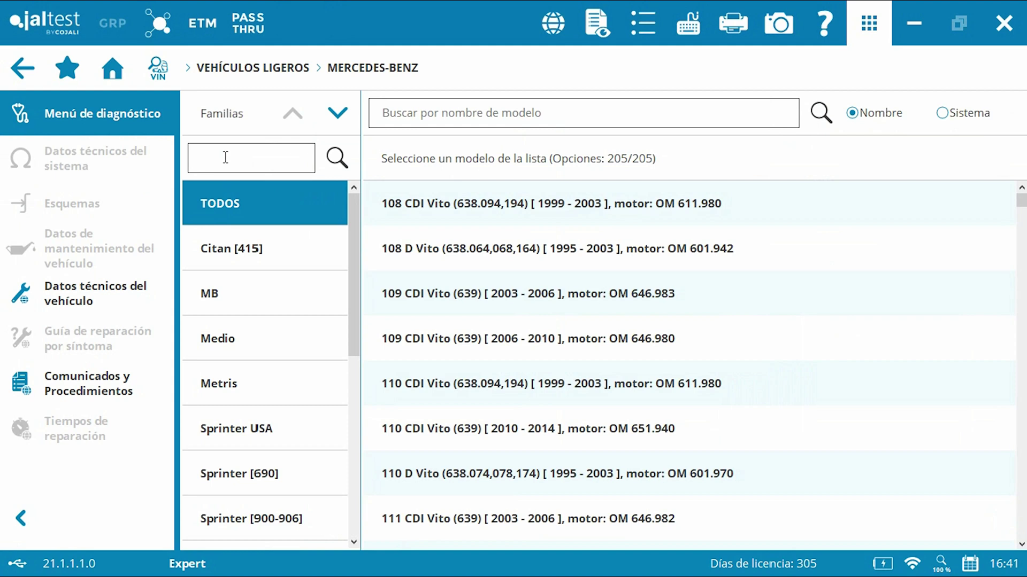
Filter the Mercedes-Benz families by 907, choose the Sprinter (907) OM 642 / OM 651, and select its MFK driver-assistance camera system
text(907)
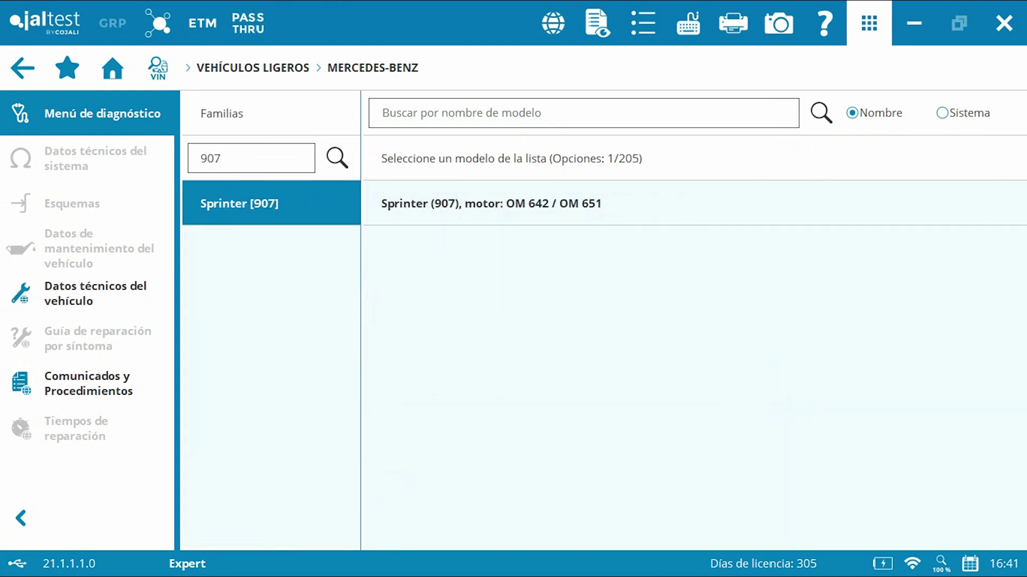
click(490, 203)
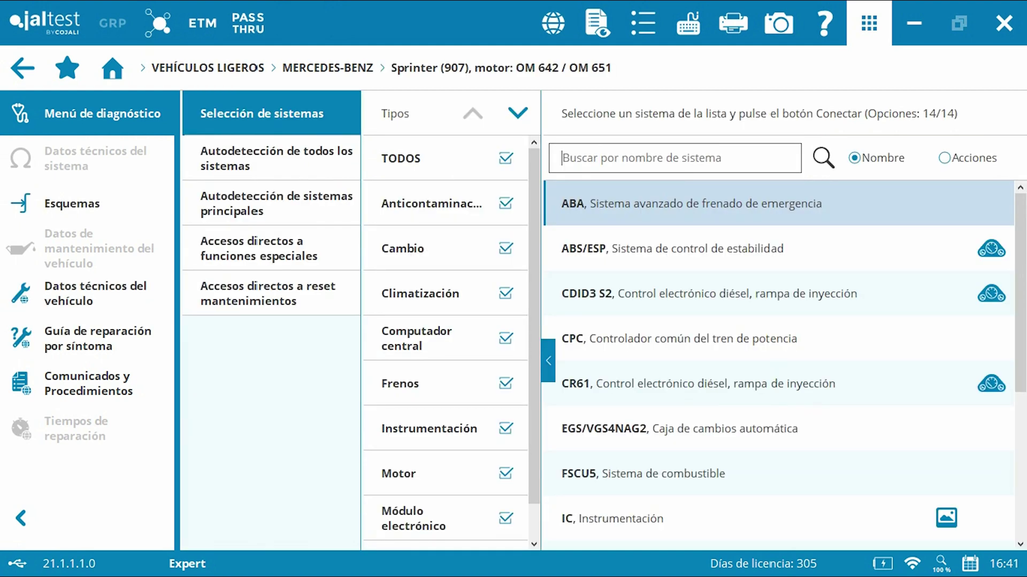
scroll(781, 358, down, 6)
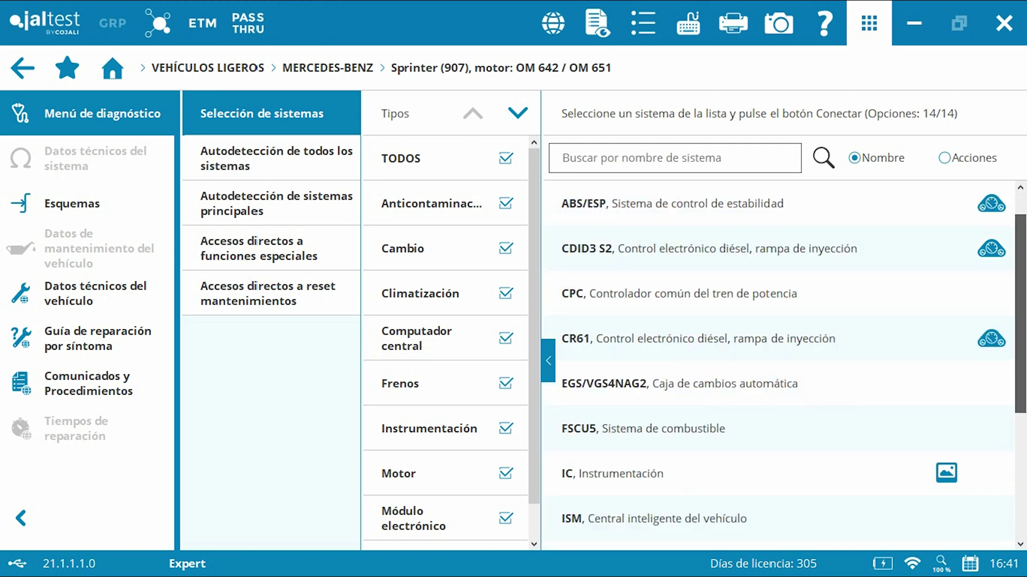
drag(1020, 373, 1021, 384)
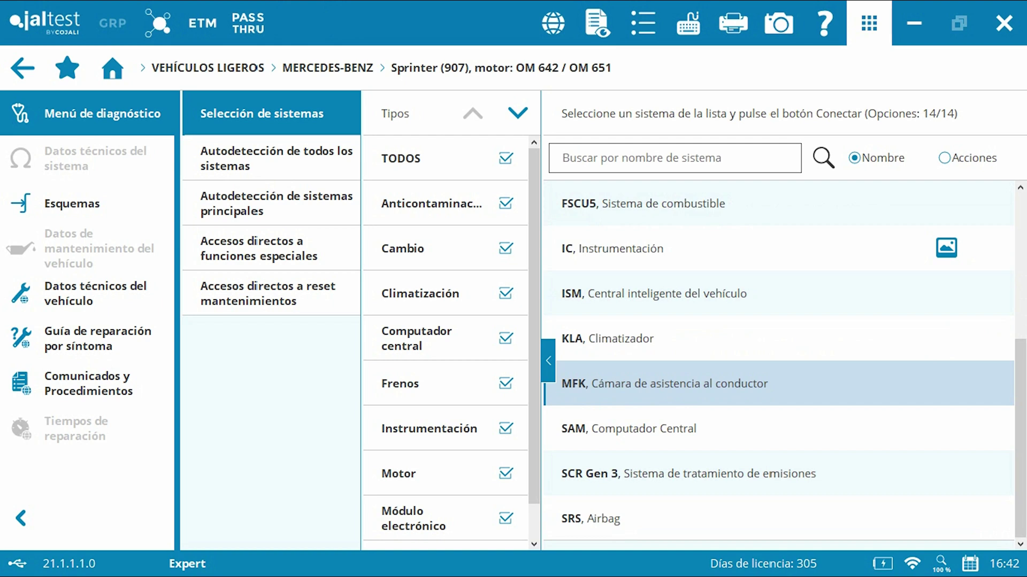
click(958, 68)
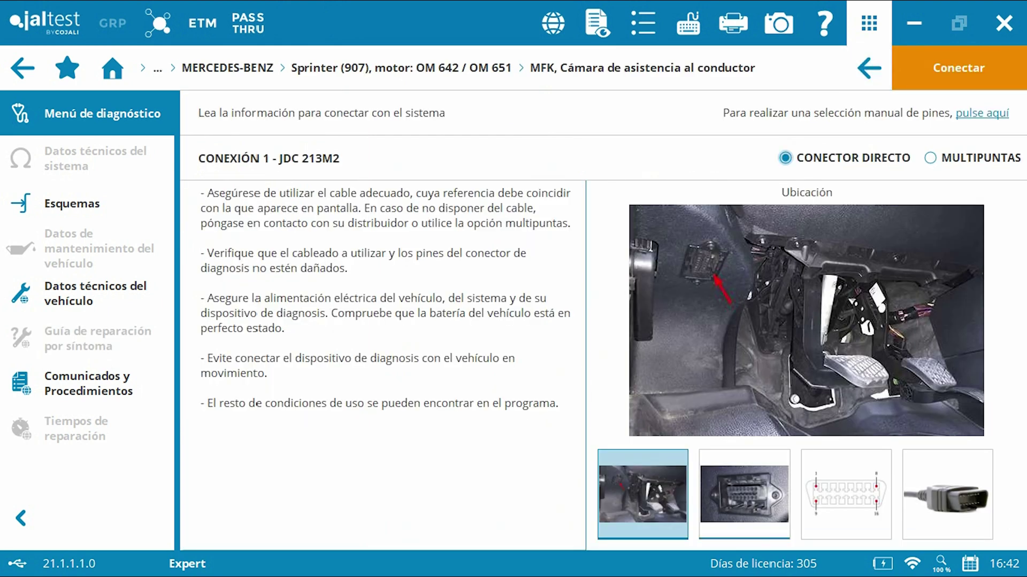
View the diagnostic socket and JDC 213M2 cable pictures, and connect to the MFK system with the direct connector
click(744, 495)
click(947, 495)
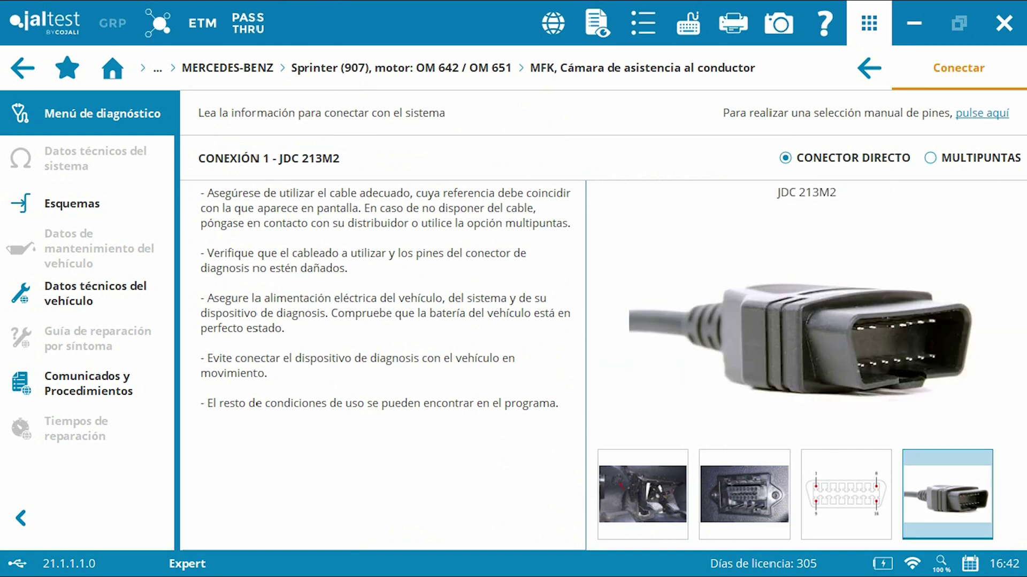
click(959, 68)
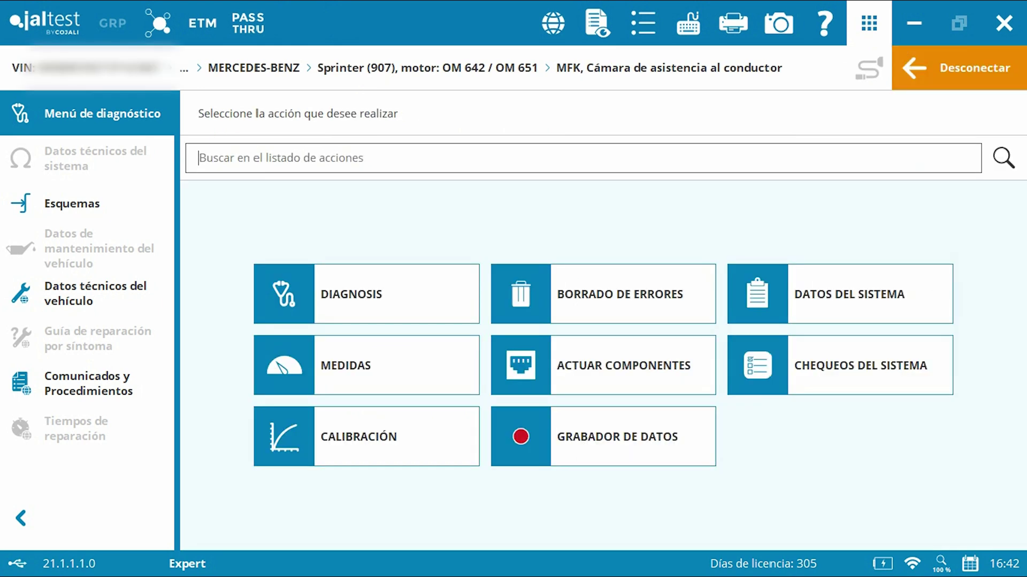
Run the diagnosis and examine the additional data of the control unit calibration error, then return to the action list
click(396, 294)
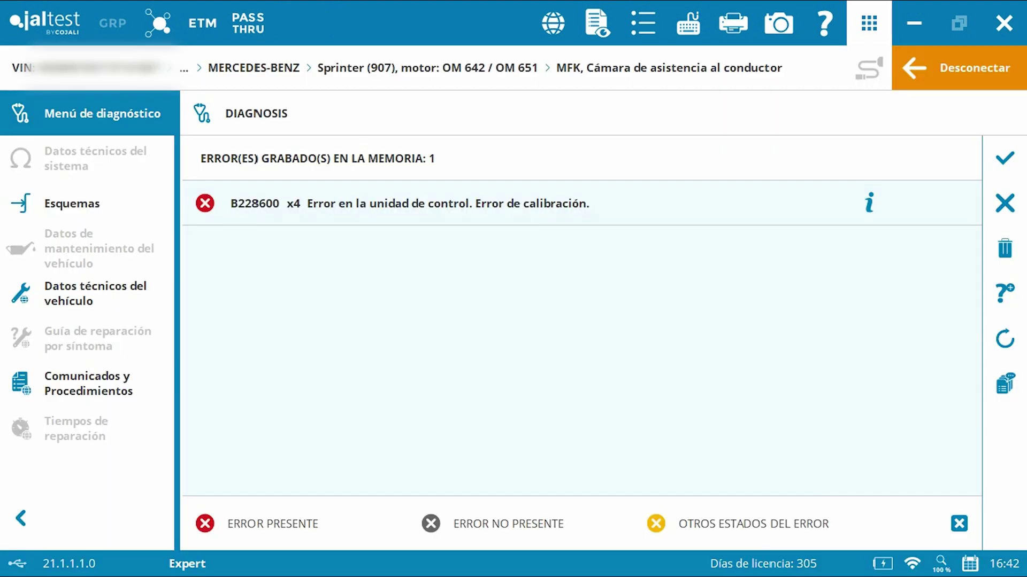
click(581, 203)
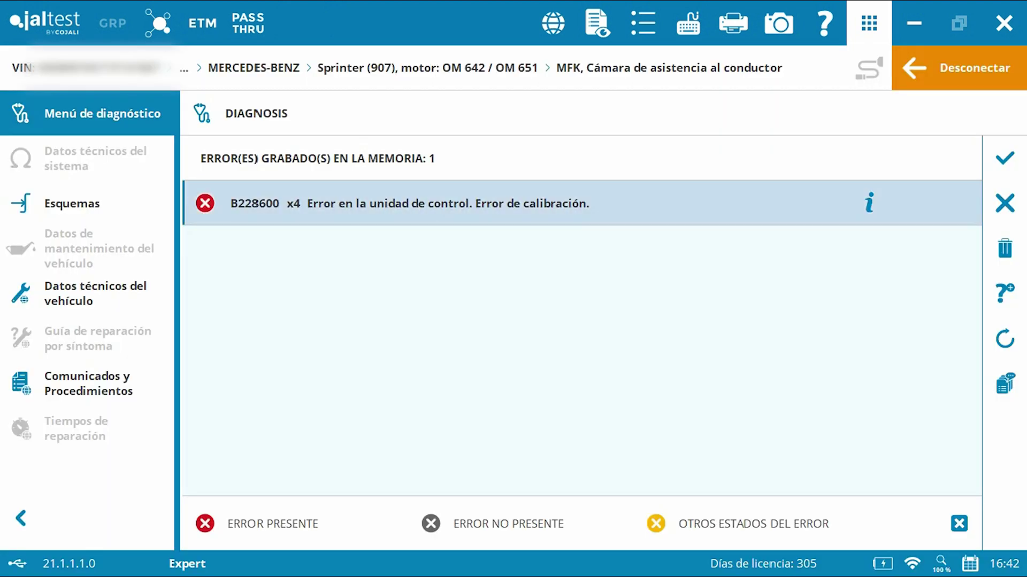
click(582, 203)
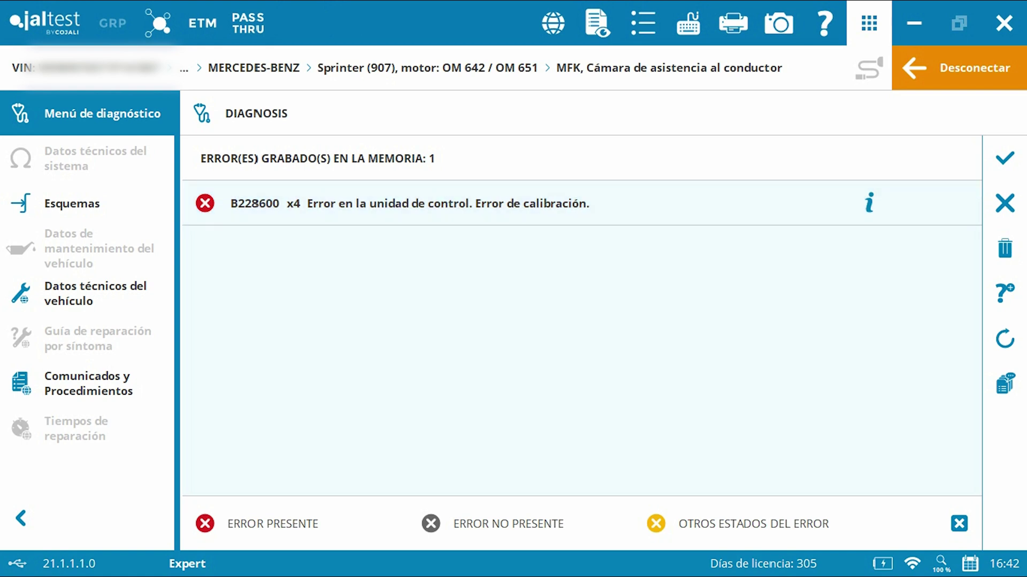
click(869, 203)
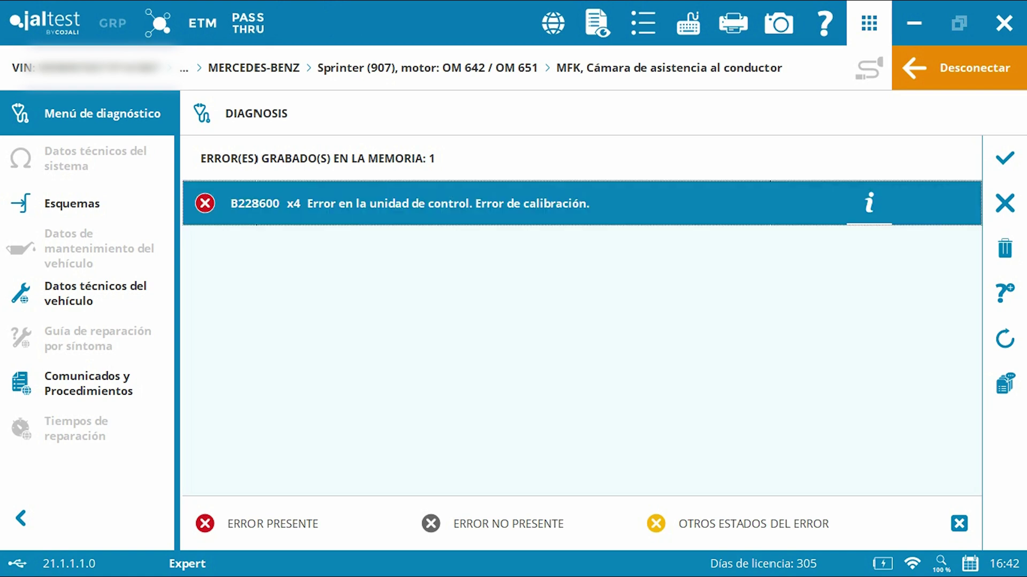
click(869, 203)
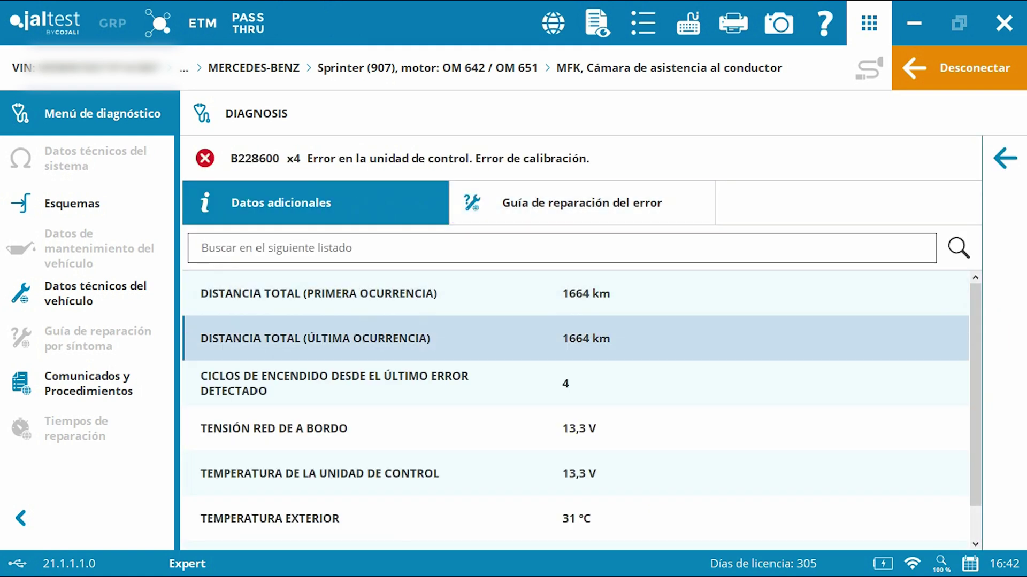
mouse_move(975, 395)
mouse_down()
mouse_move(975, 428)
mouse_move(975, 394)
mouse_up()
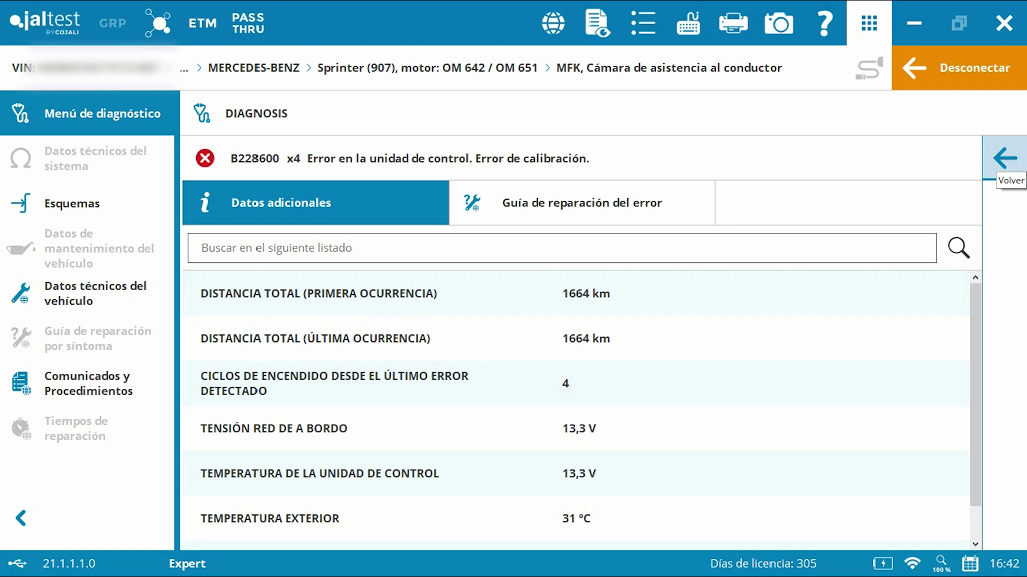
click(1002, 156)
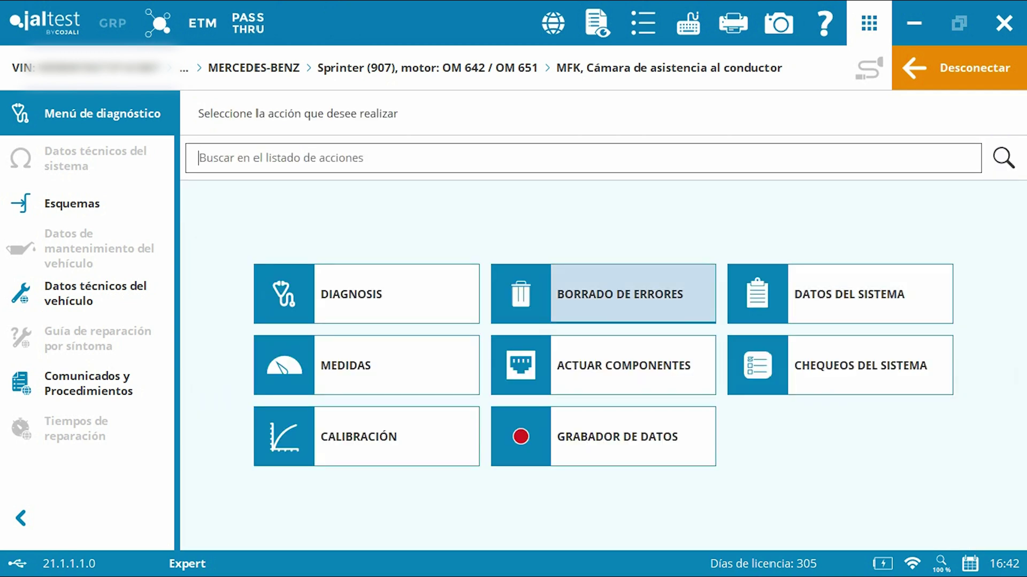
Open the camera calibration action and accept the Expert Mode conditions of responsibility
click(397, 436)
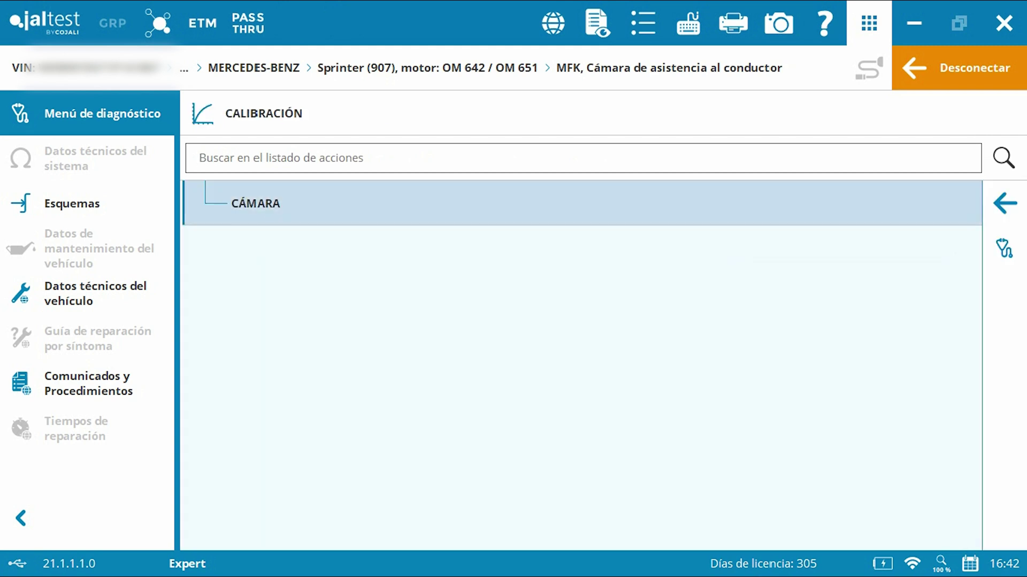
click(256, 204)
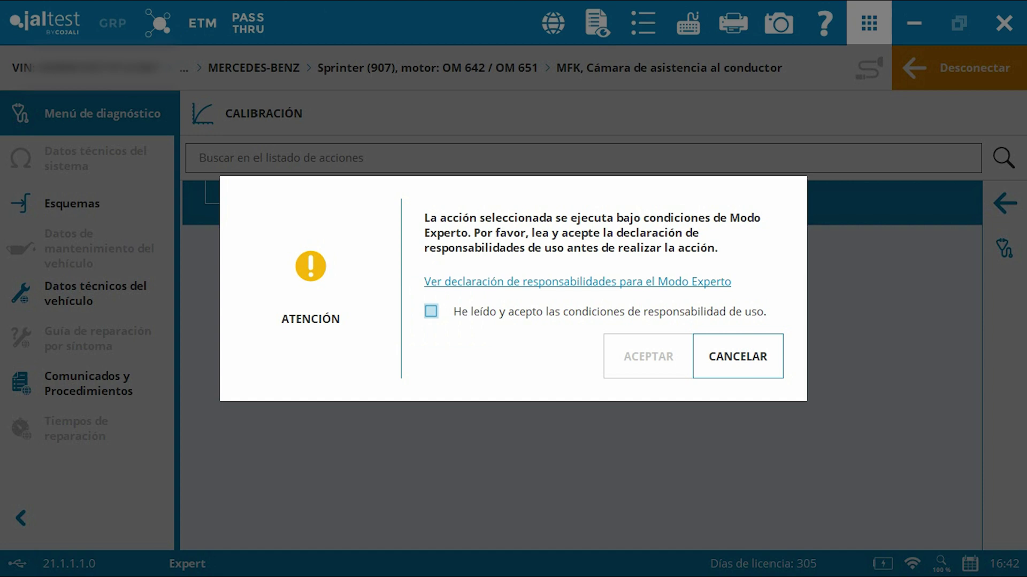
click(431, 311)
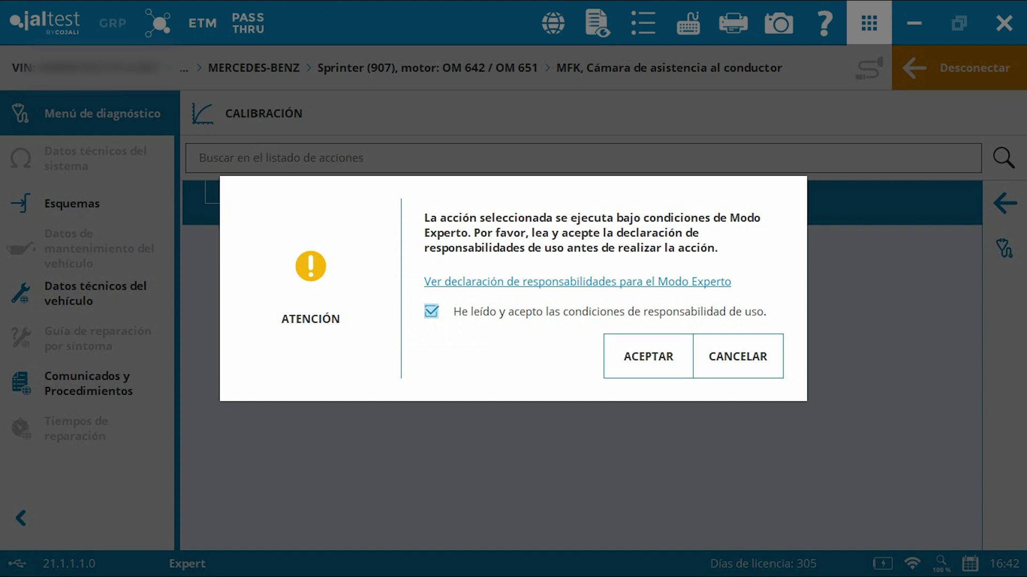
click(648, 356)
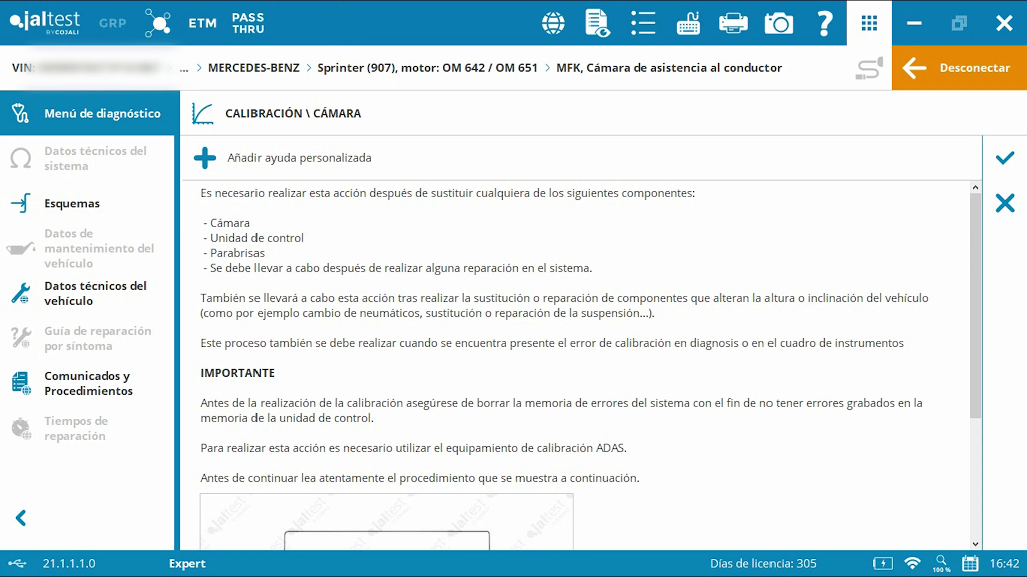
Read the camera calibration requirements, open the linked calibration procedure, and expand all of its steps
scroll(581, 363, down, 3)
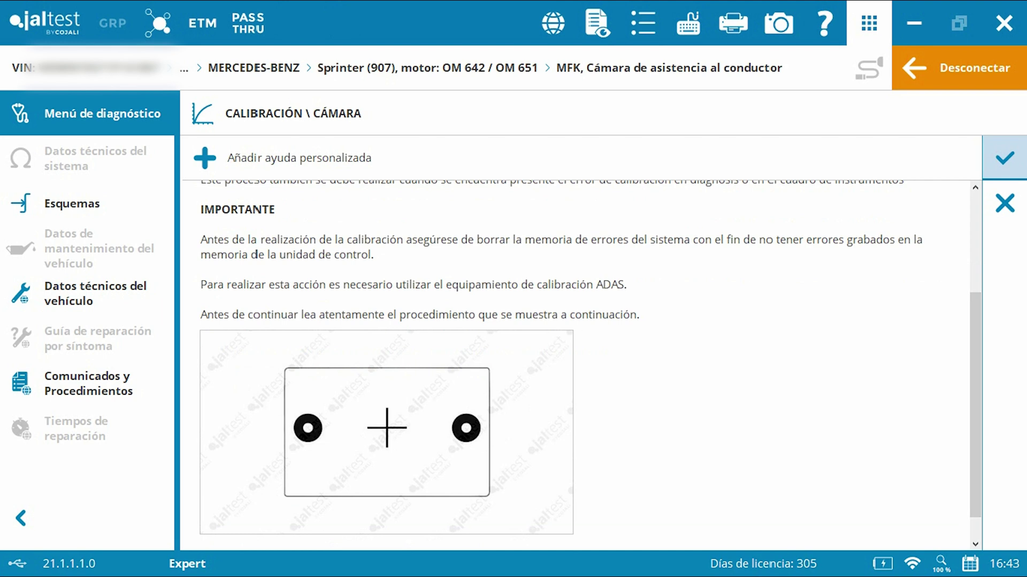
scroll(580, 363, down, 1)
click(326, 528)
click(207, 248)
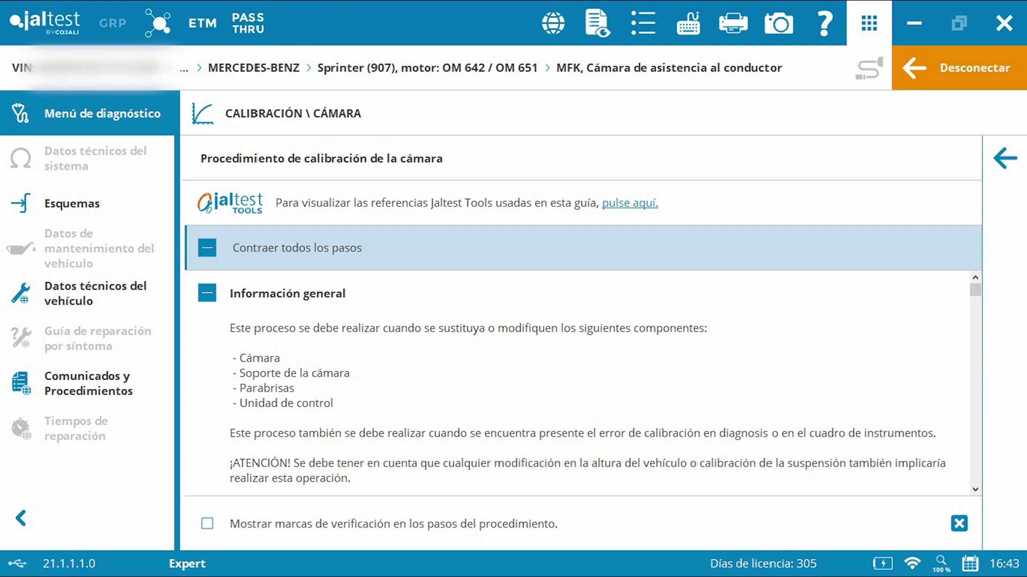
Read the camera calibration procedure through the general information, initial conditions, and the steps for positioning, levelling and wheel centring tools
scroll(577, 382, down, 8)
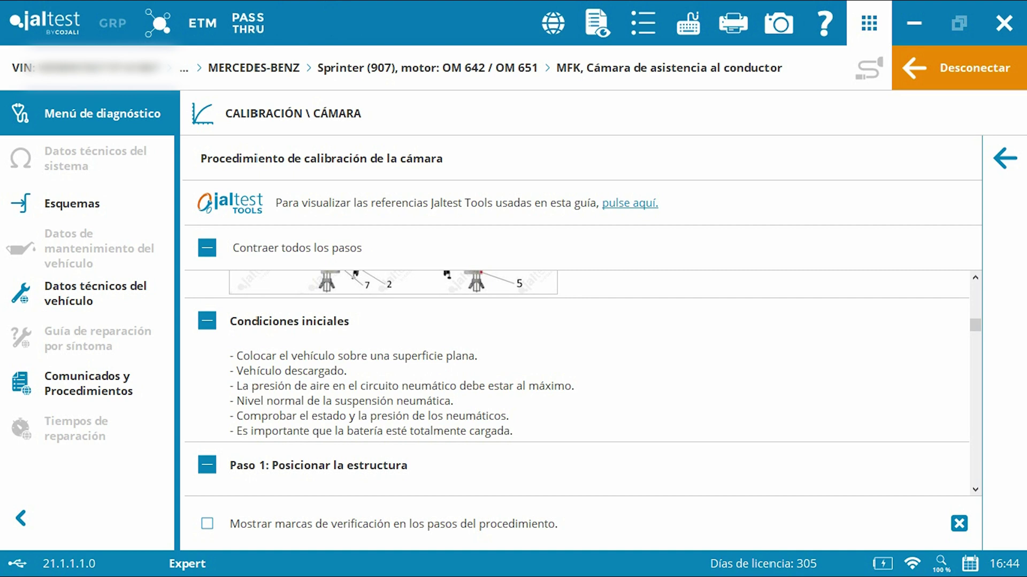
scroll(578, 383, down, 2)
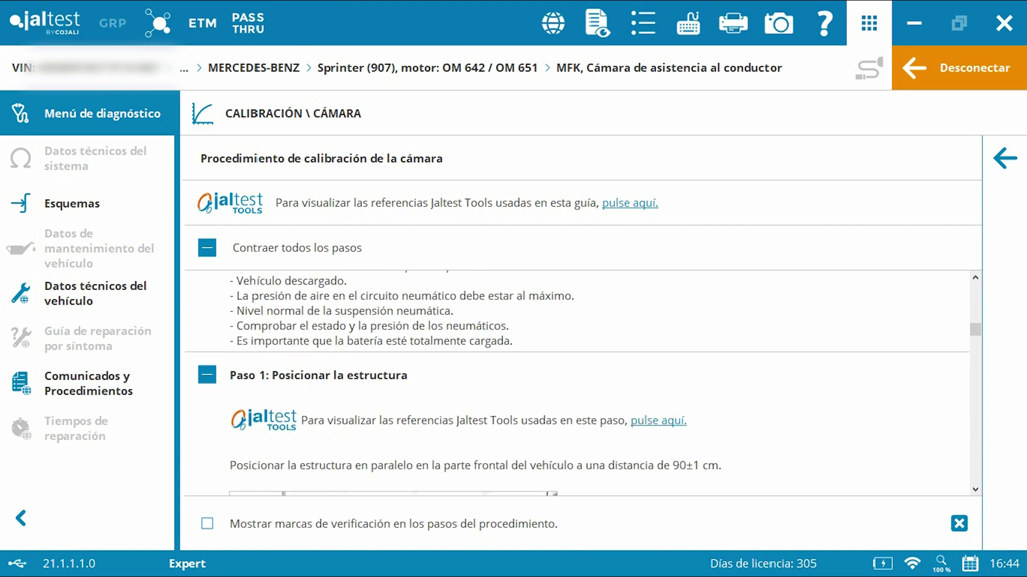
scroll(583, 382, down, 4)
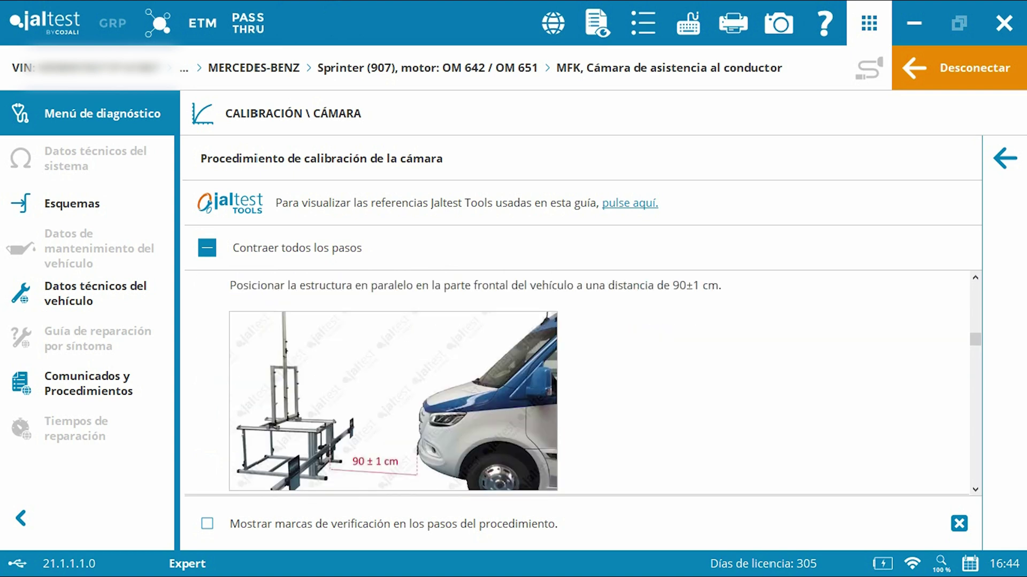
scroll(583, 383, down, 5)
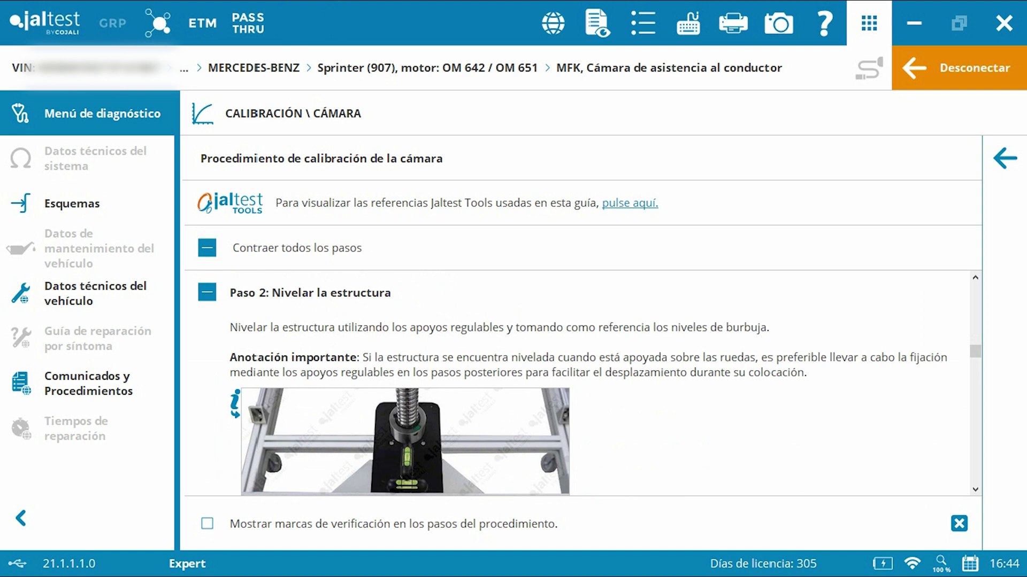
scroll(583, 383, down, 6)
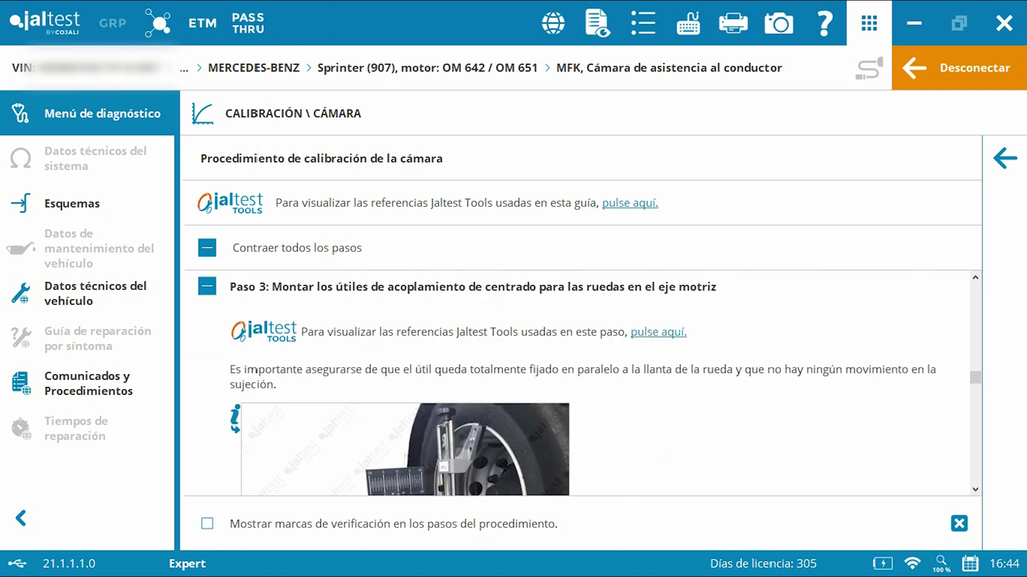
scroll(583, 382, down, 3)
scroll(583, 382, down, 3)
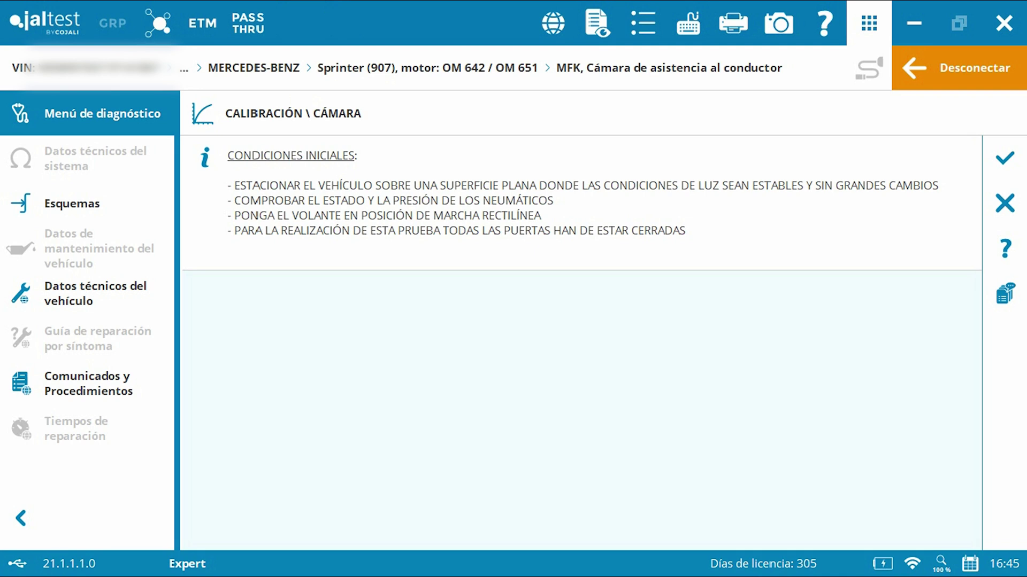
Accept the calibration's initial conditions and the ADAS panel placement at 2.7 m from the camera and 1.7 m above the ground
click(1004, 203)
click(1004, 158)
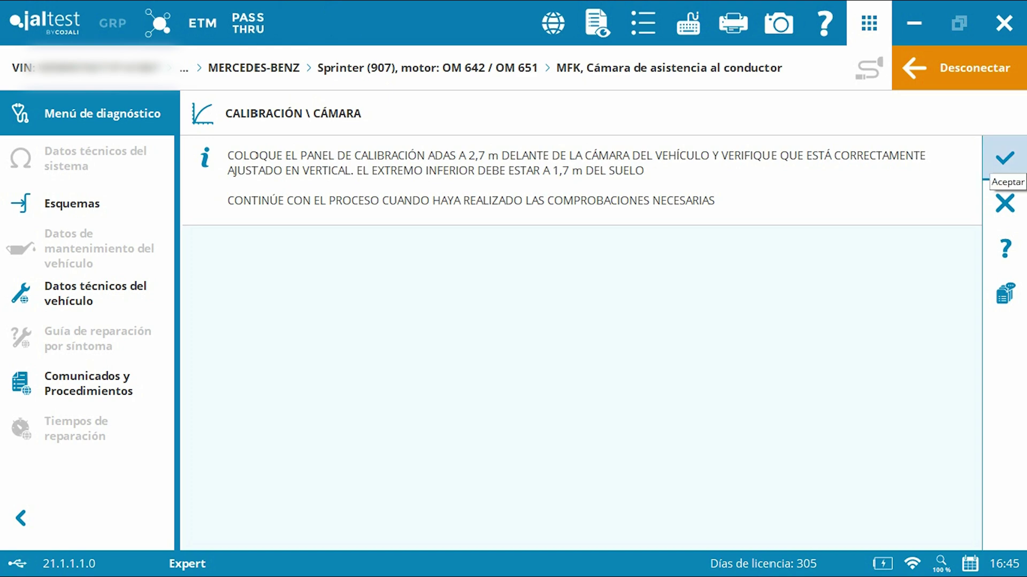
click(1005, 157)
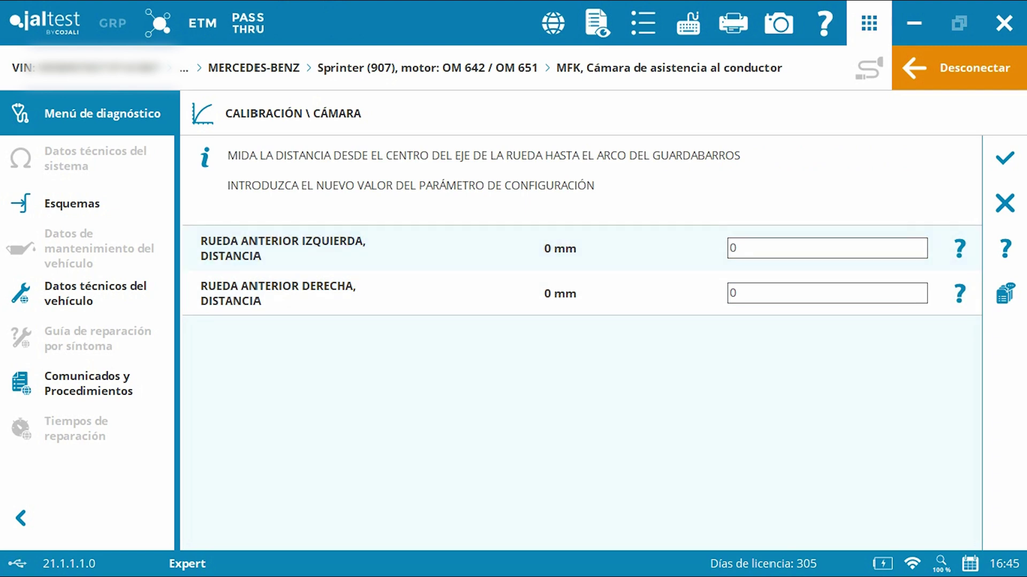
Set the left and right front wheel distances to 660 mm each and continue the calibration
click(752, 247)
text(660)
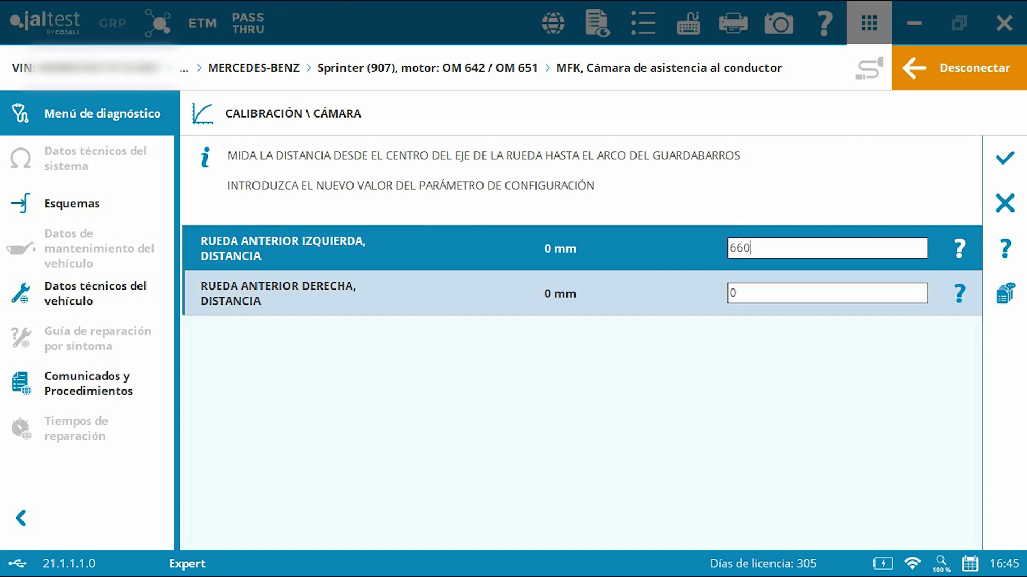
click(754, 294)
text(660)
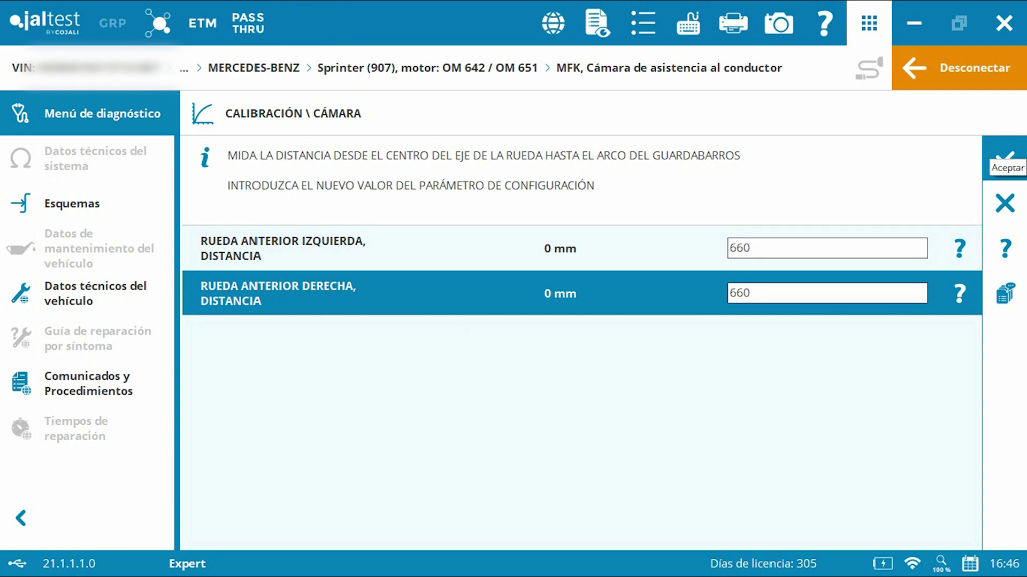
click(1004, 156)
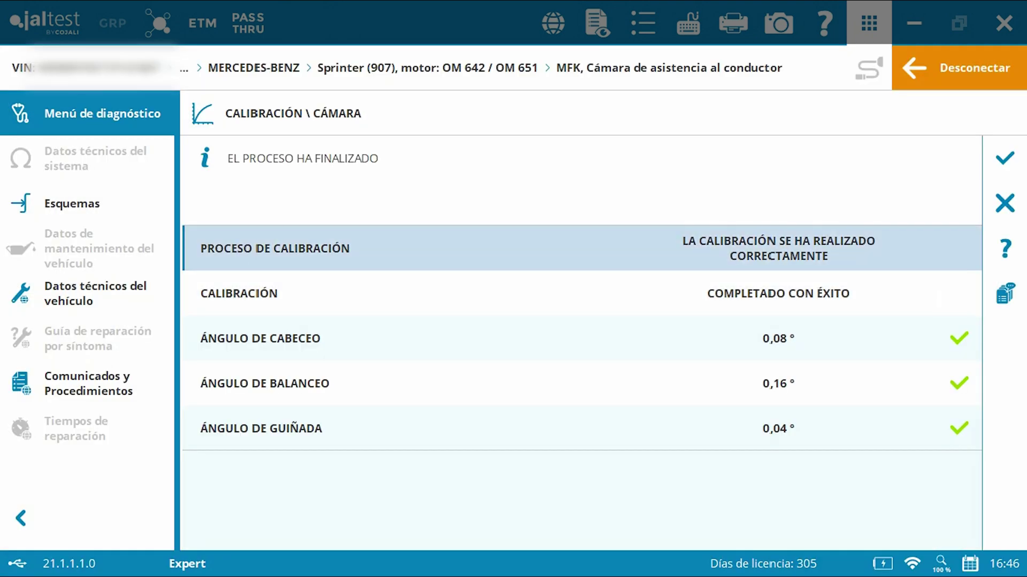
Check the calibration status and the pitch, roll and yaw angle results, and finish the camera calibration
click(582, 294)
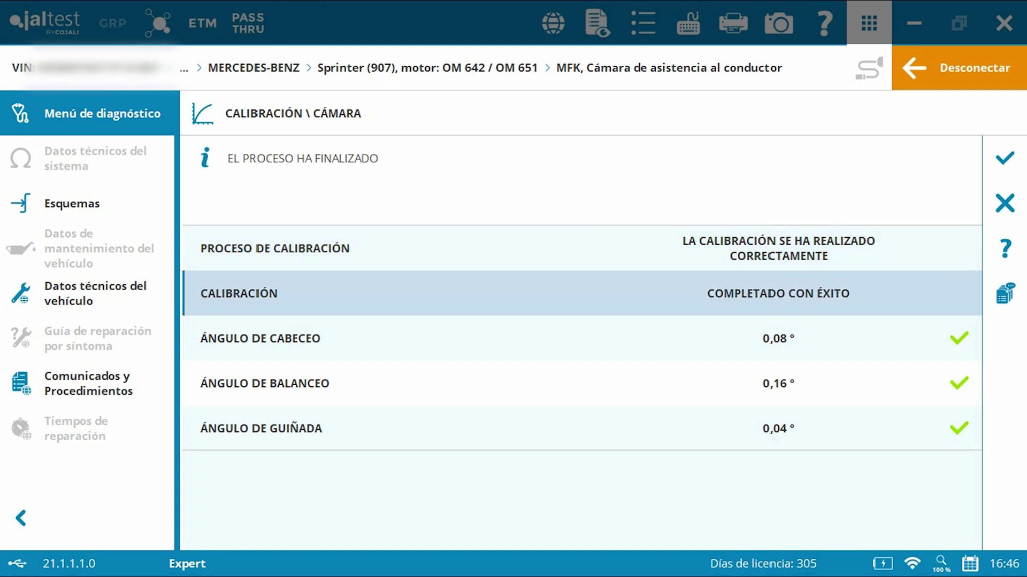
click(582, 338)
click(581, 339)
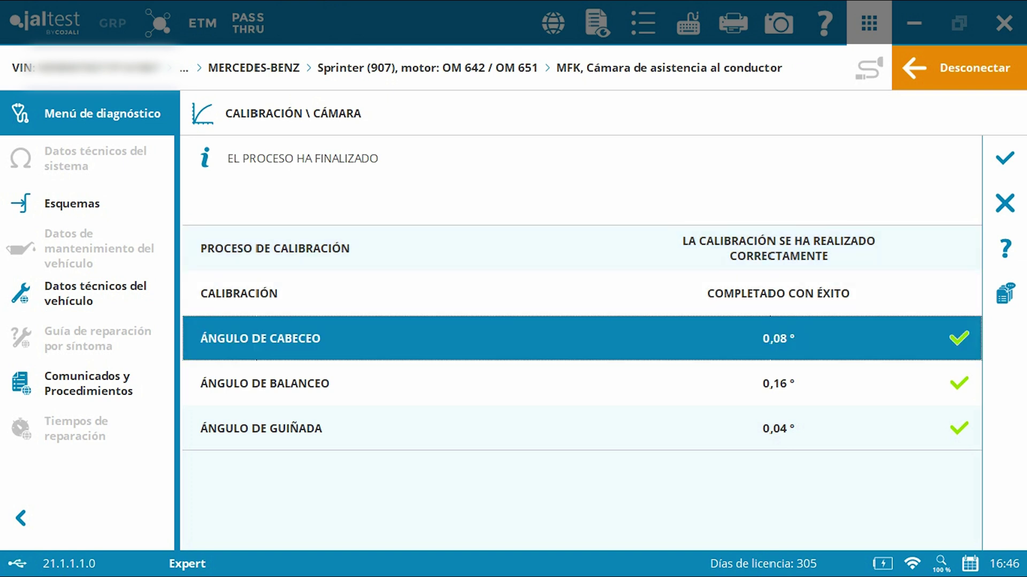
click(582, 383)
click(582, 428)
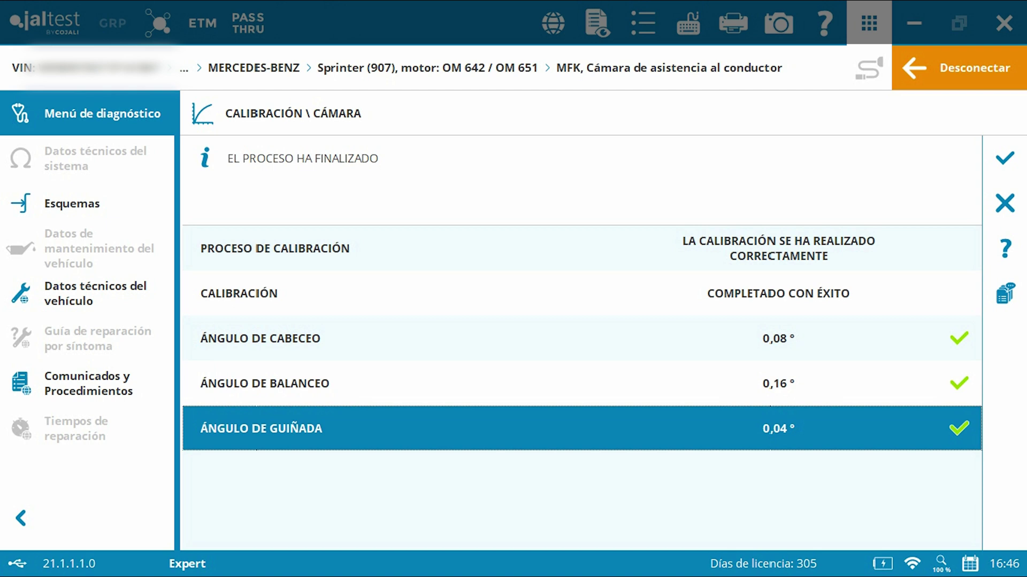
click(1005, 159)
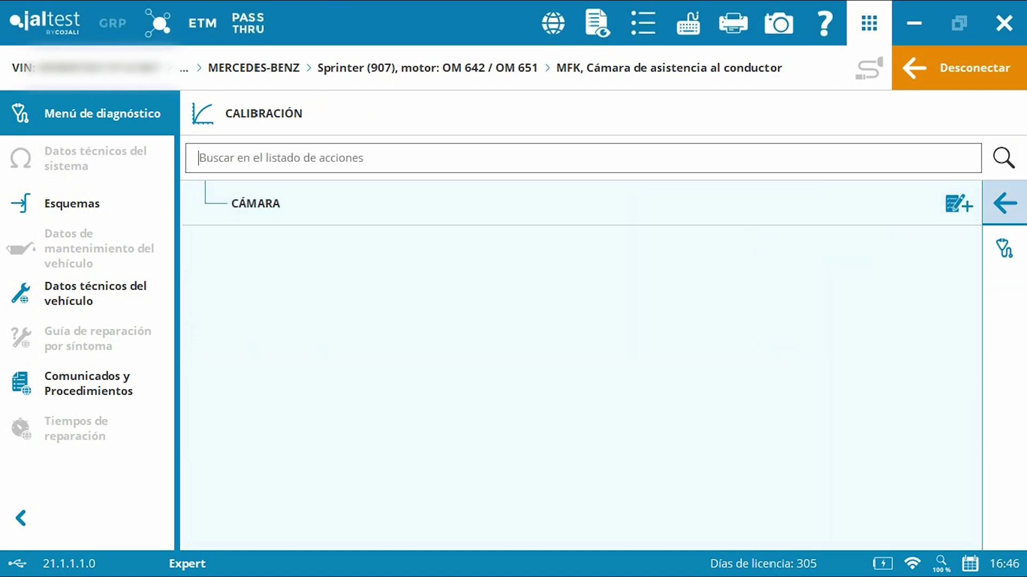
Leave the camera calibration actions and run a diagnosis of the MFK unit to check its stored errors
click(1005, 204)
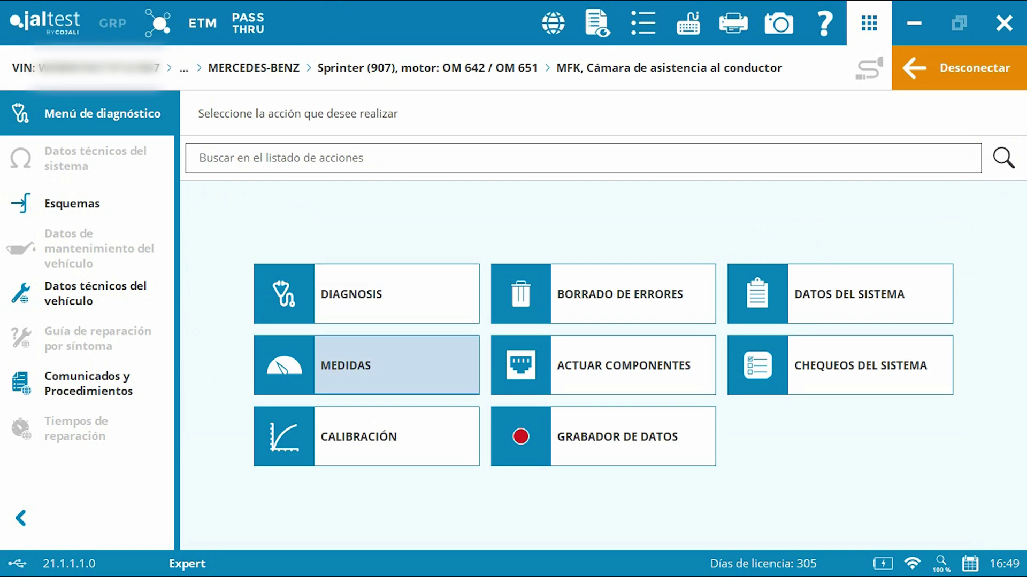
click(367, 294)
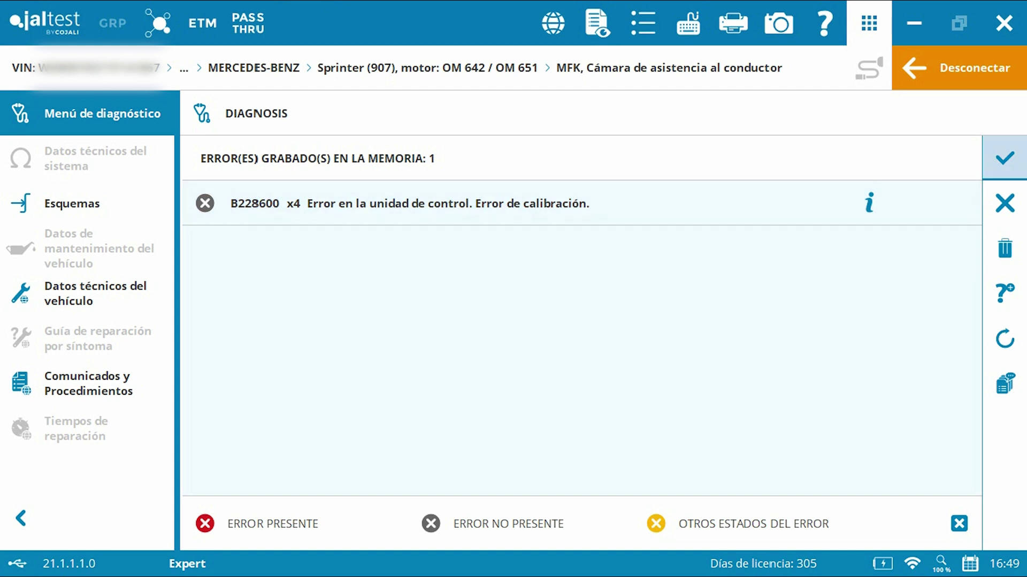
click(1005, 158)
Delete the repaired errors from the MFK camera control unit's memory and close the finished deletion
click(603, 294)
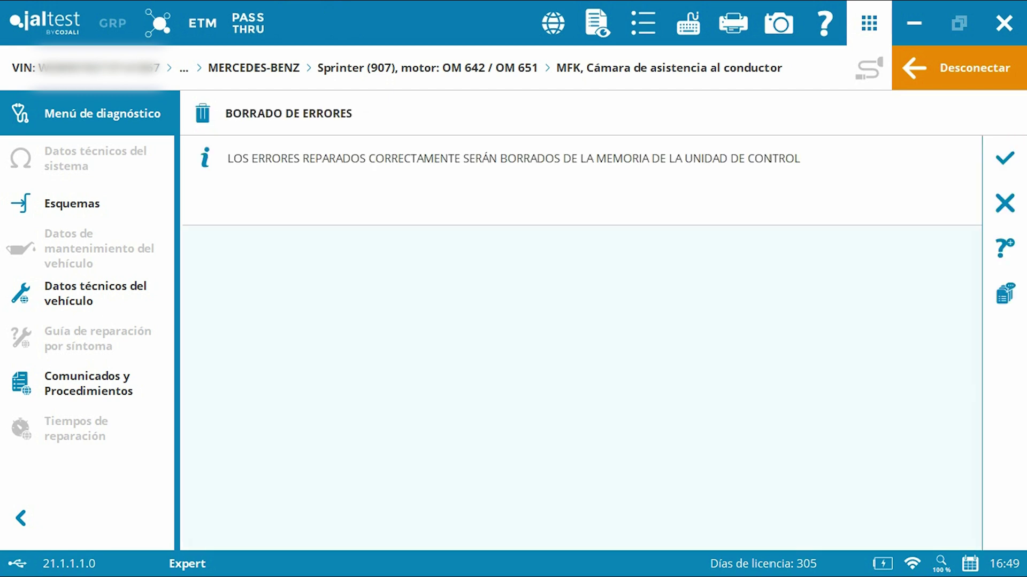
click(1005, 158)
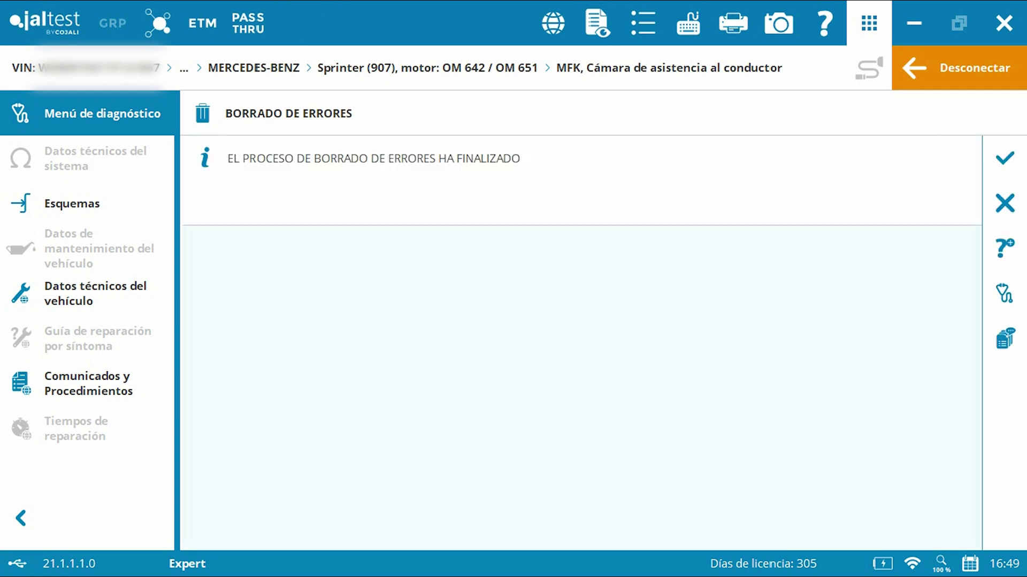
click(1005, 158)
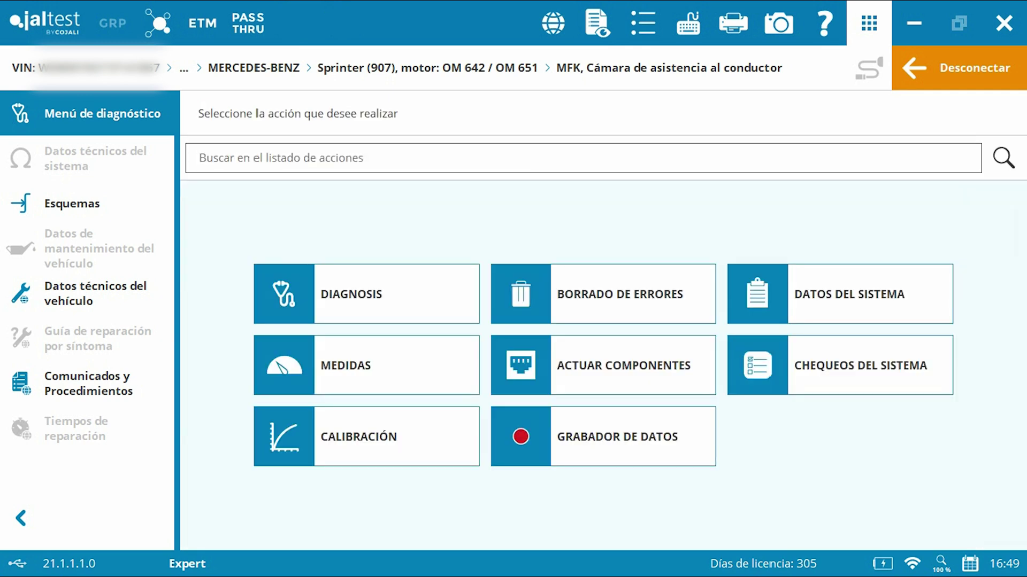
Rerun the MFK unit's diagnosis to recheck the error memory, and open the wiring diagrams section
click(366, 294)
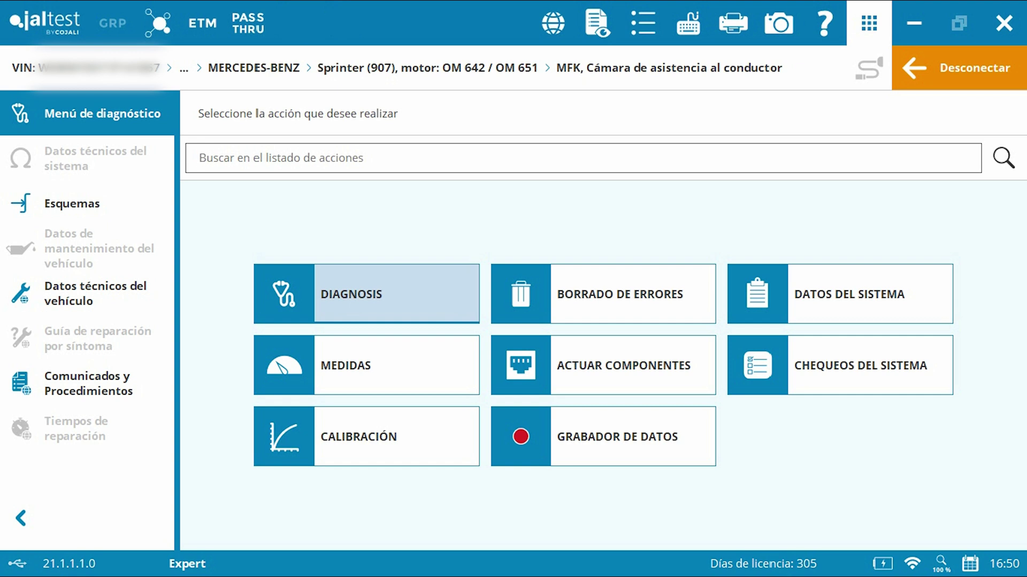
click(366, 294)
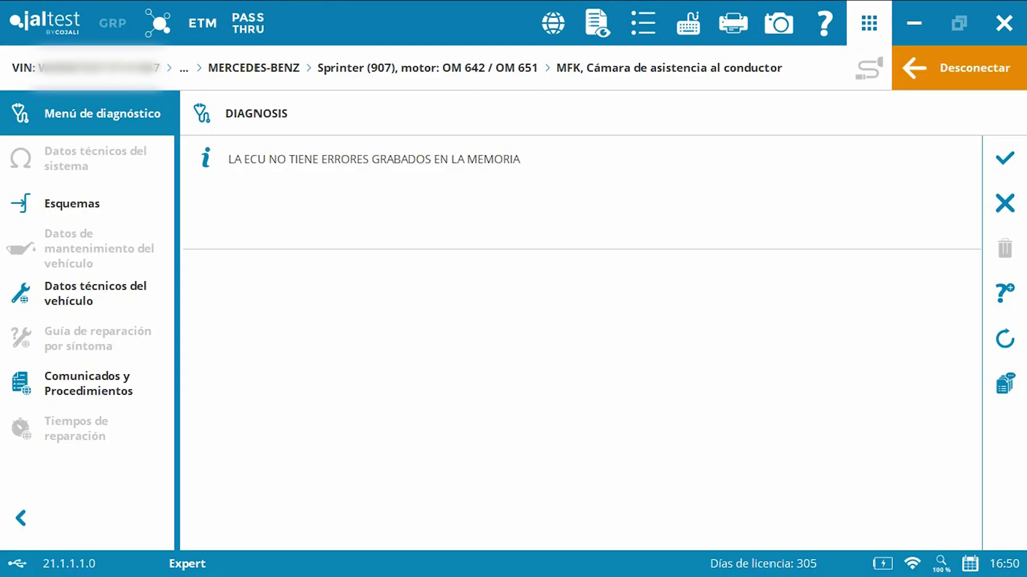
click(72, 203)
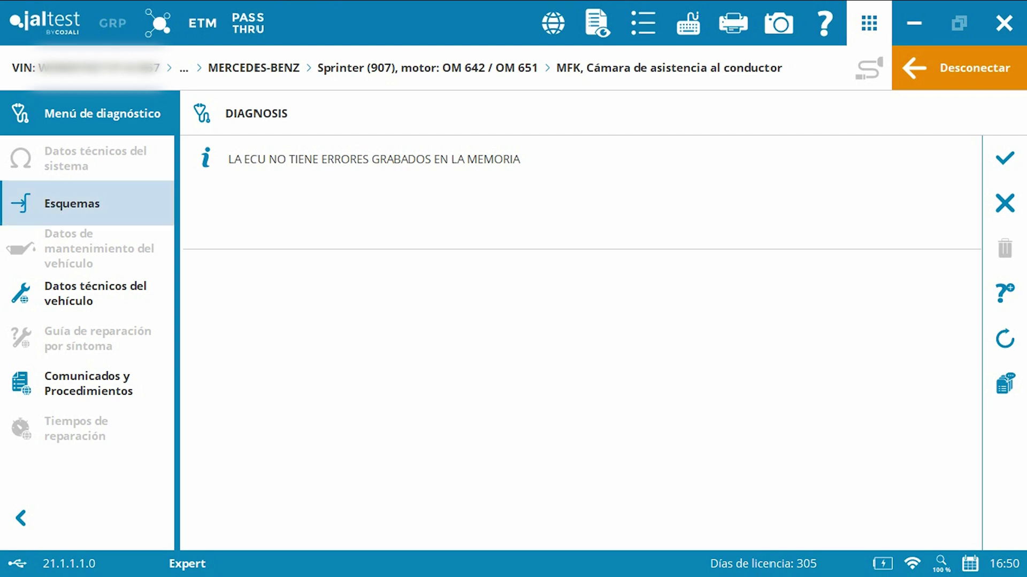